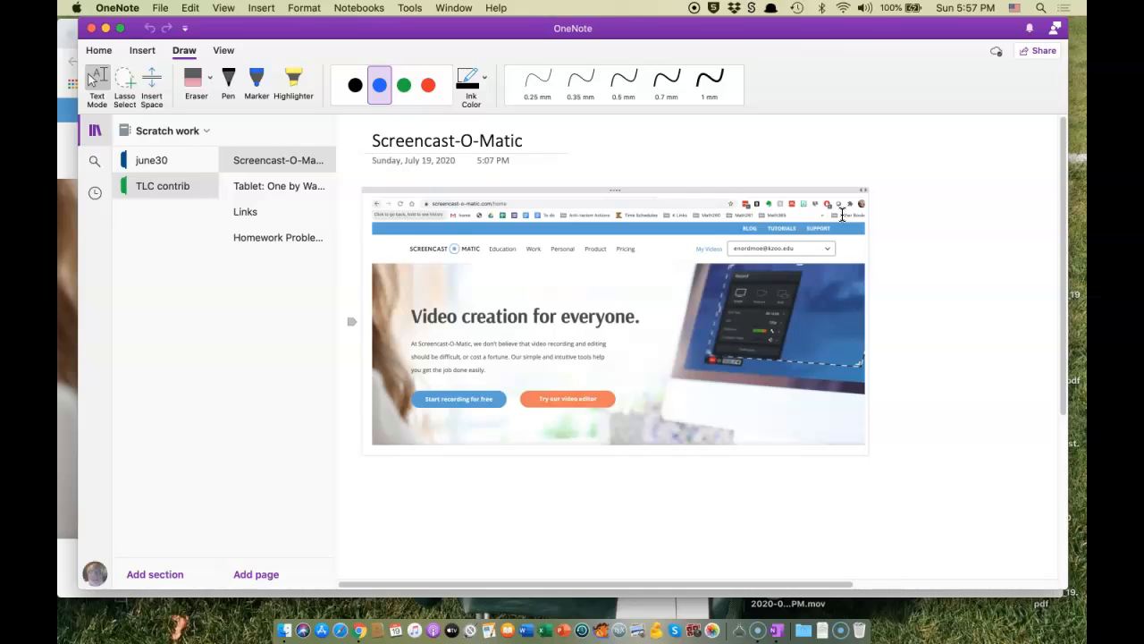
Open the "Tablet: One by Wacom" page in the TLC contrib section to view the tablet's product listing
{"action": "left_click", "coordinate": [804, 104]}
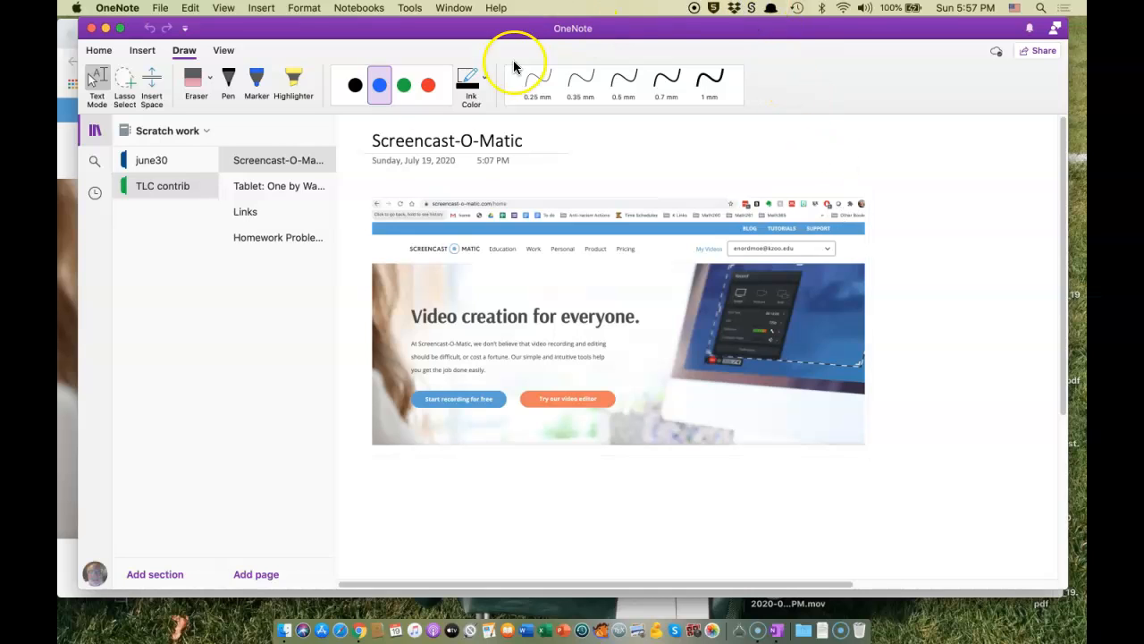
{"action": "left_click", "coordinate": [278, 186]}
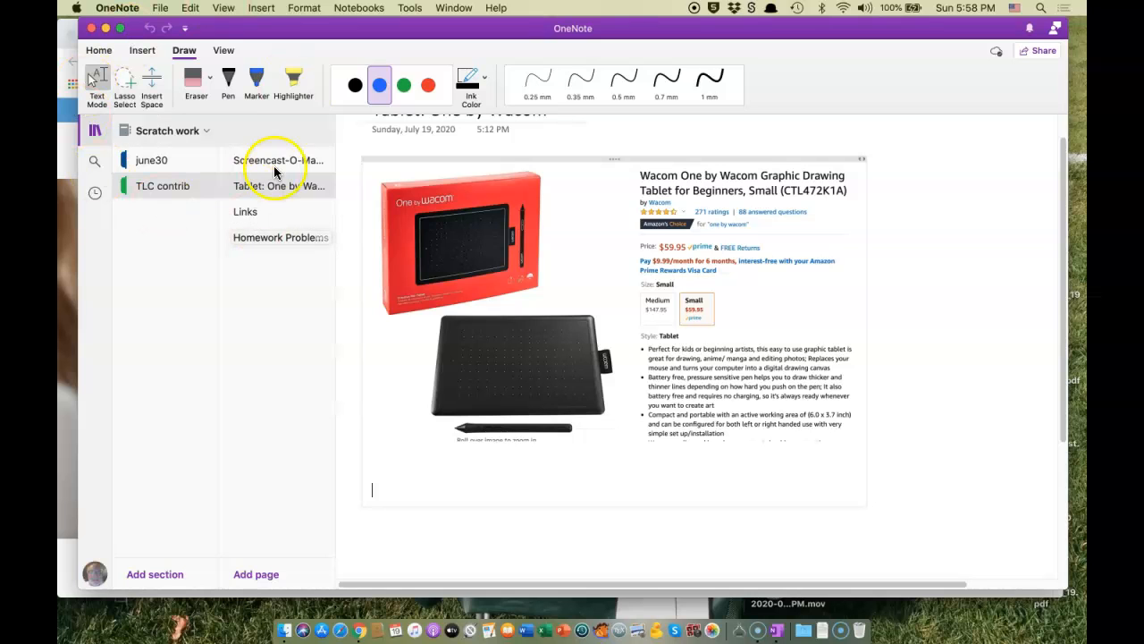
{"action": "left_click_drag", "start_coordinate": [294, 32], "coordinate": [276, 31]}
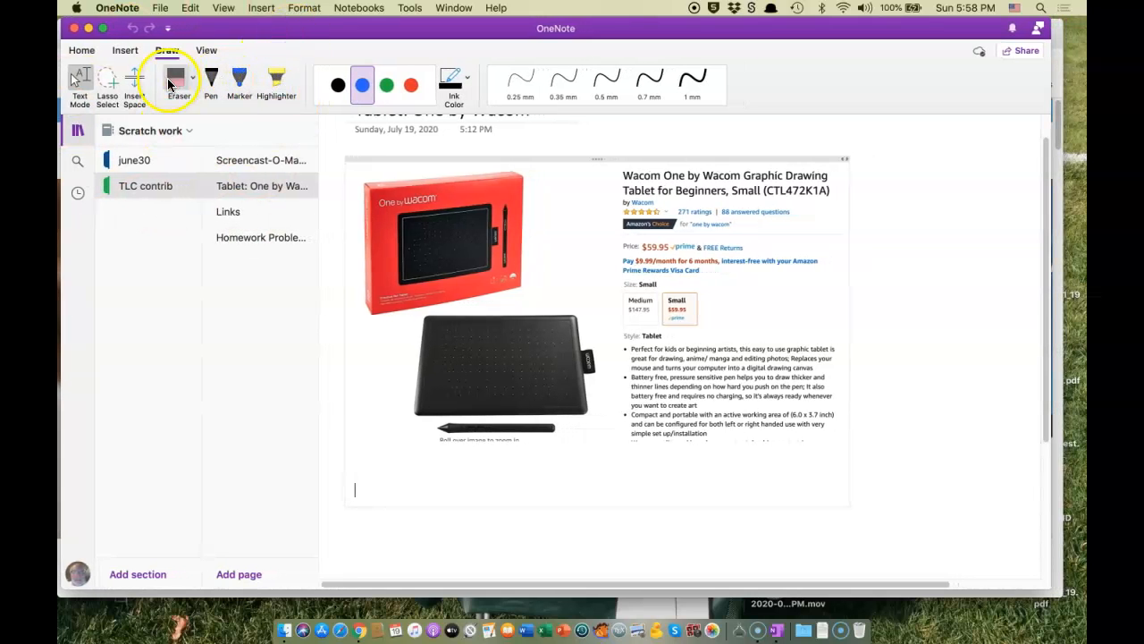
Open the Homework Problems page and place the text cursor in its empty body
{"action": "left_click", "coordinate": [362, 85]}
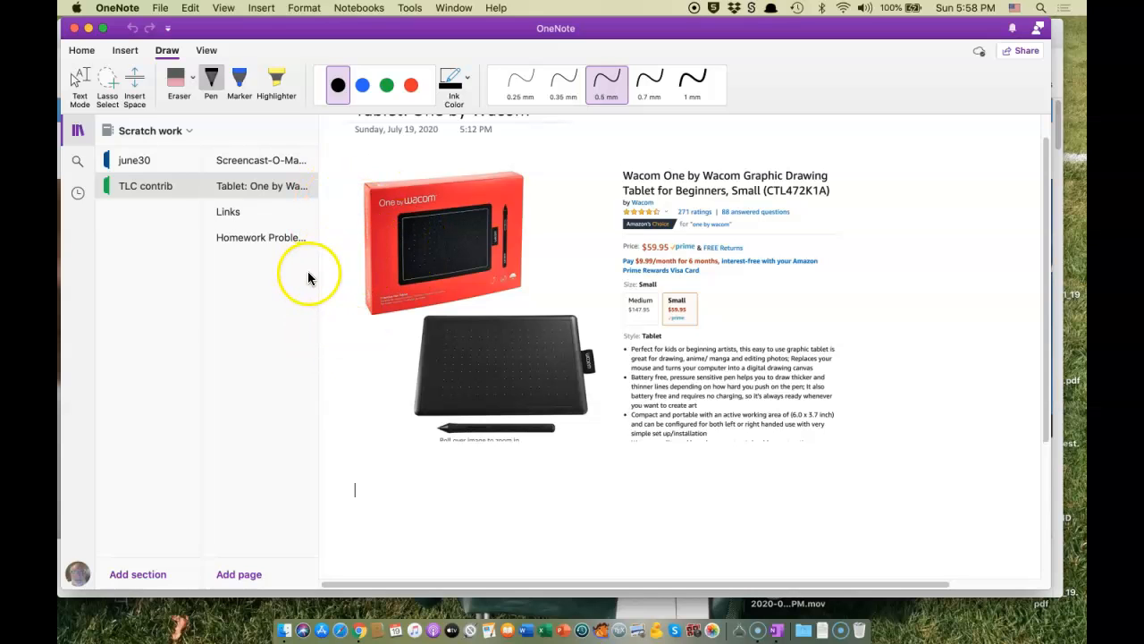
{"action": "left_click", "coordinate": [268, 238]}
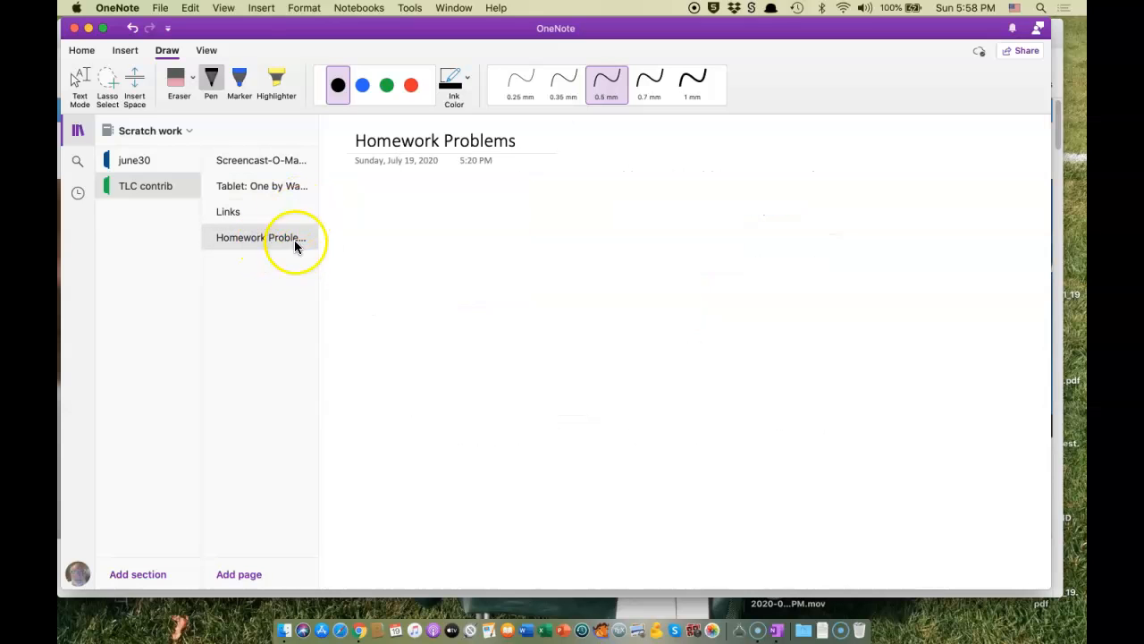
{"action": "key", "text": "super+v"}
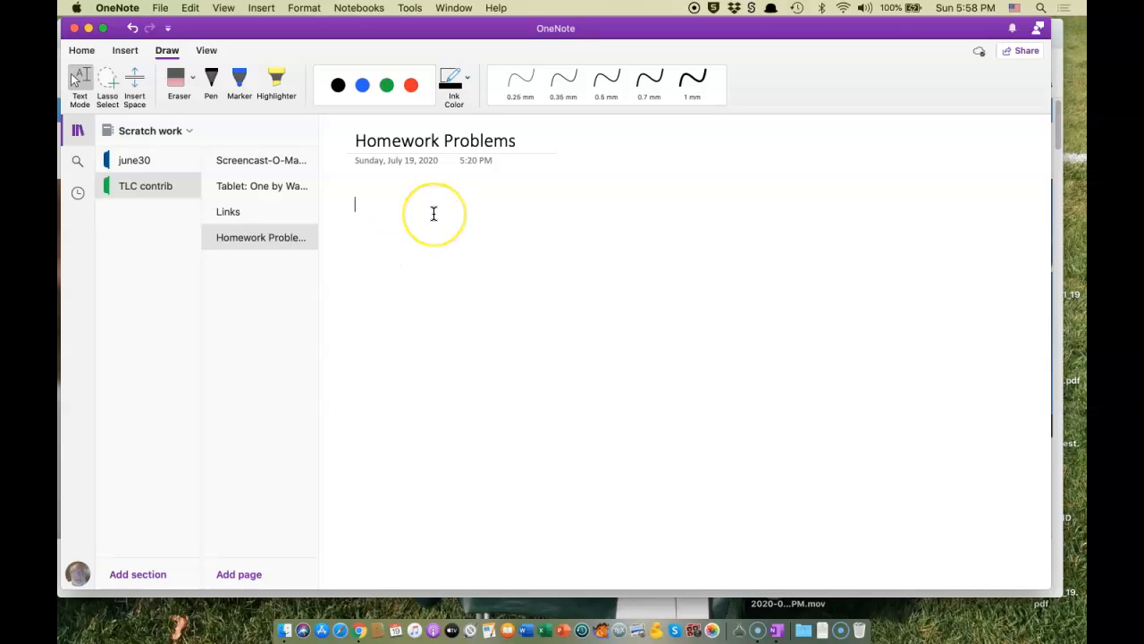
Capture problem 53 with its data table from the VitalSource textbook in Chrome and paste it into the Homework Problems page in OneNote
{"action": "key", "text": "super+Tab"}
{"action": "key", "text": "super+Tab"}
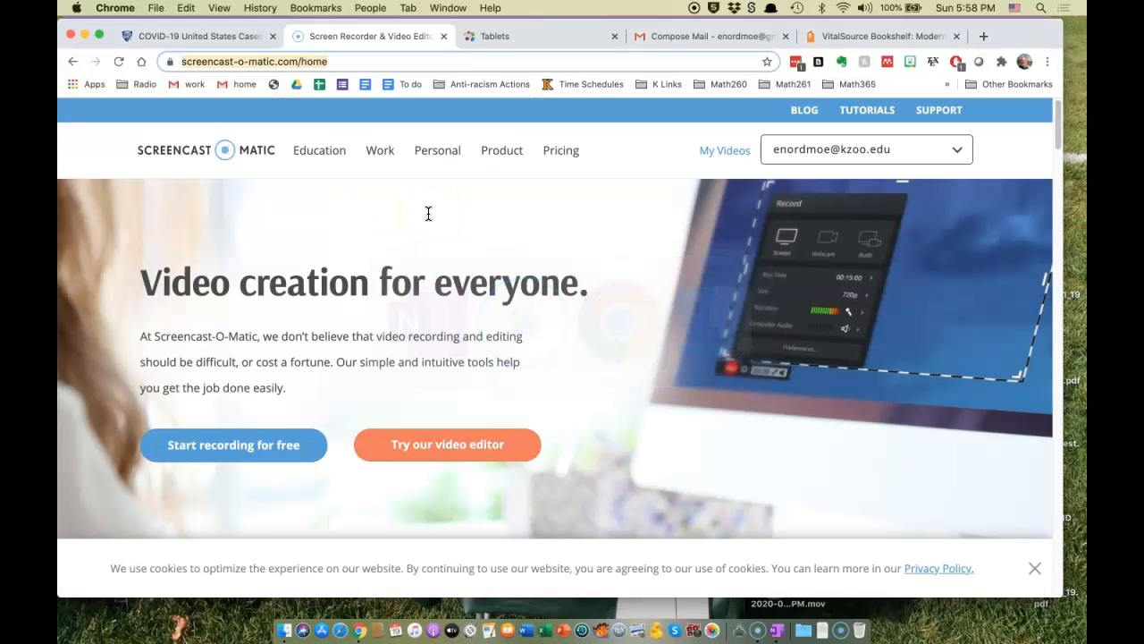
{"action": "left_click", "coordinate": [876, 36]}
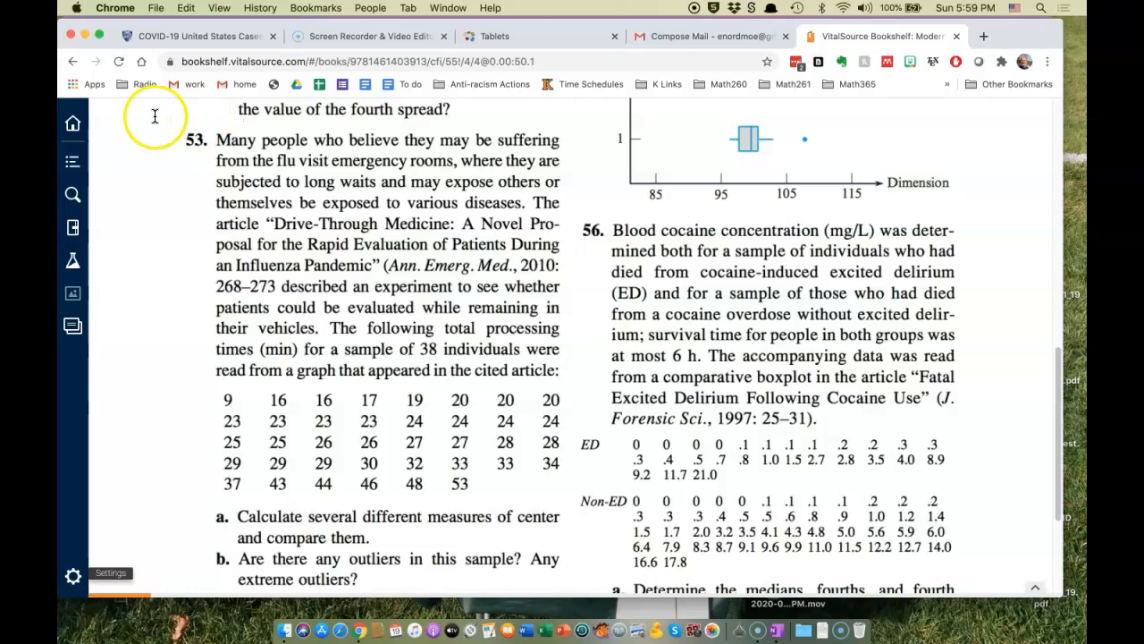
{"action": "left_click_drag", "start_coordinate": [164, 111], "coordinate": [581, 506]}
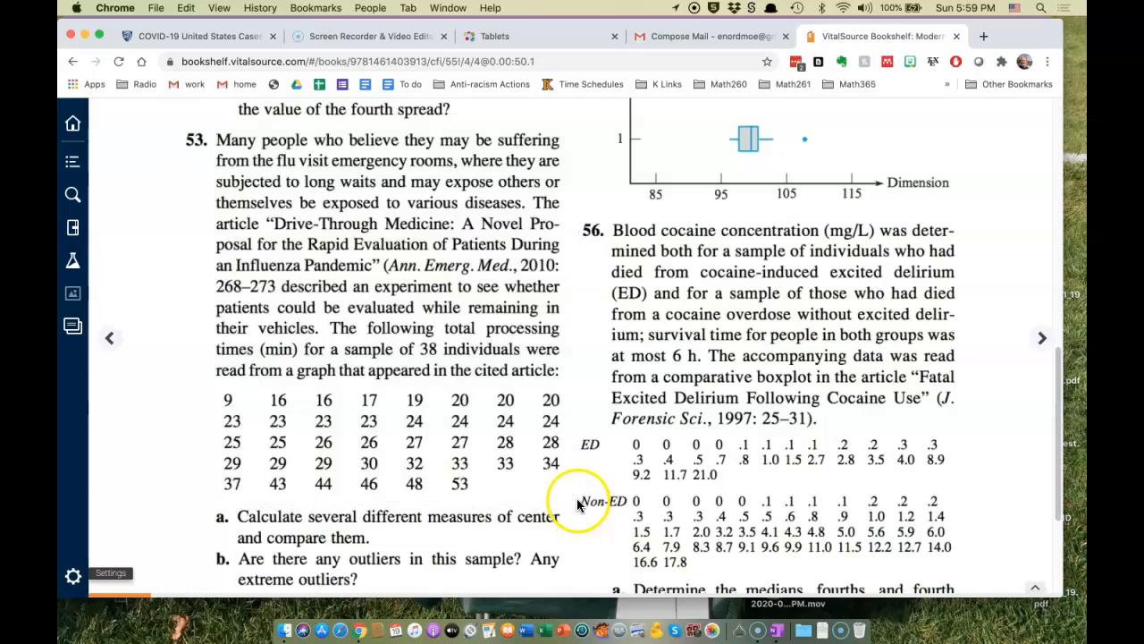
{"action": "key", "text": "super+Tab"}
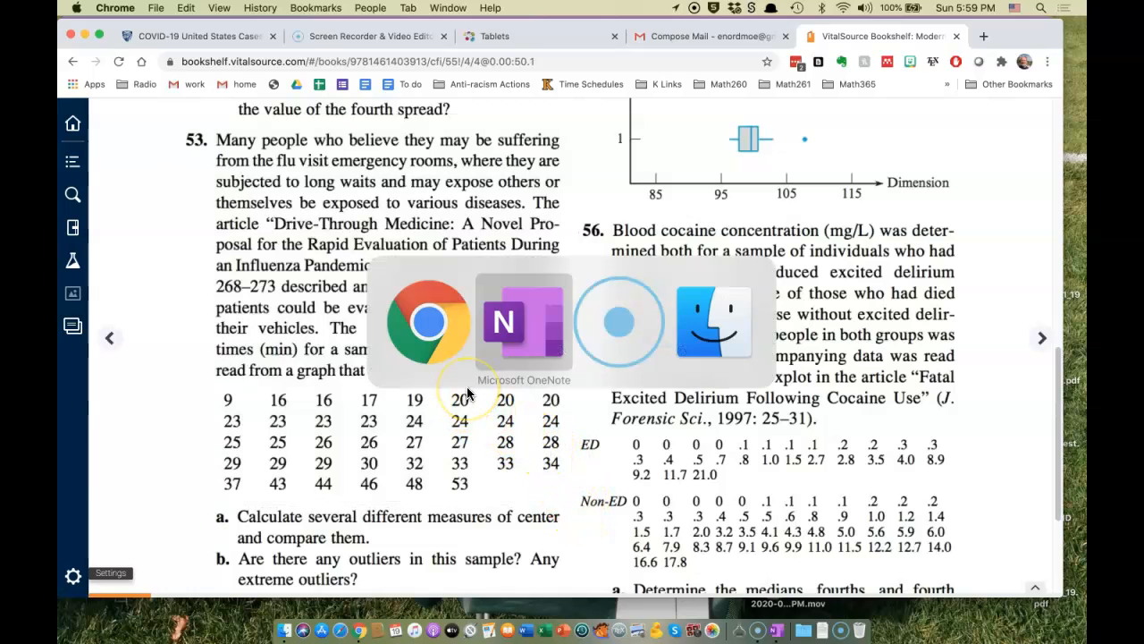
{"action": "key", "text": "super+v"}
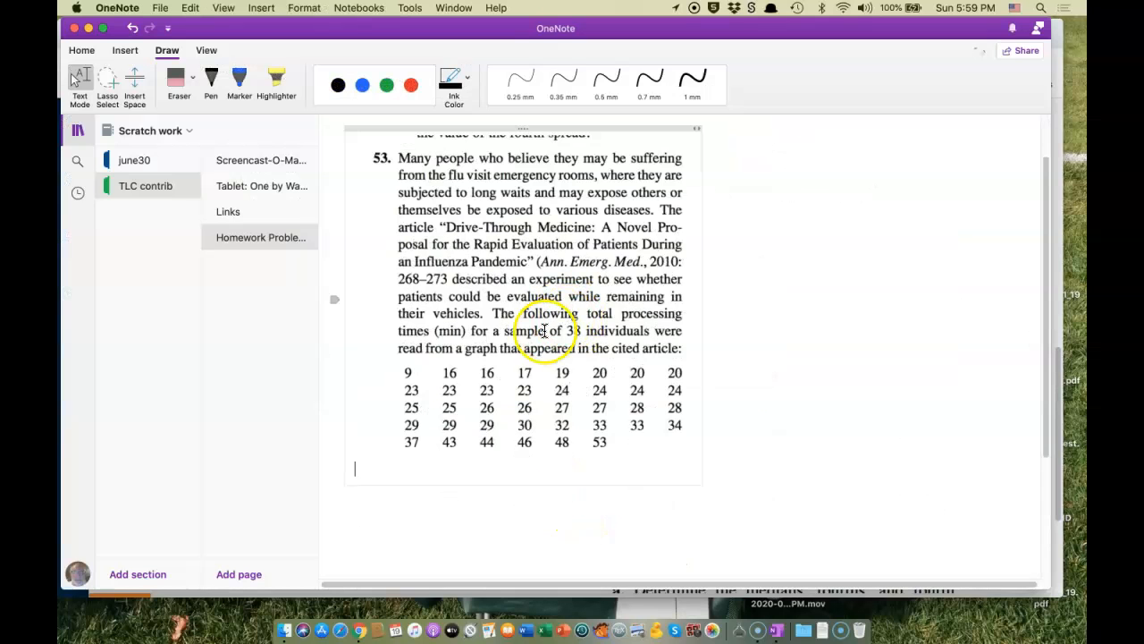
Enlarge the pasted image of problem 53 and hide the notebook navigation pane
{"action": "left_click_drag", "start_coordinate": [703, 465], "coordinate": [840, 495]}
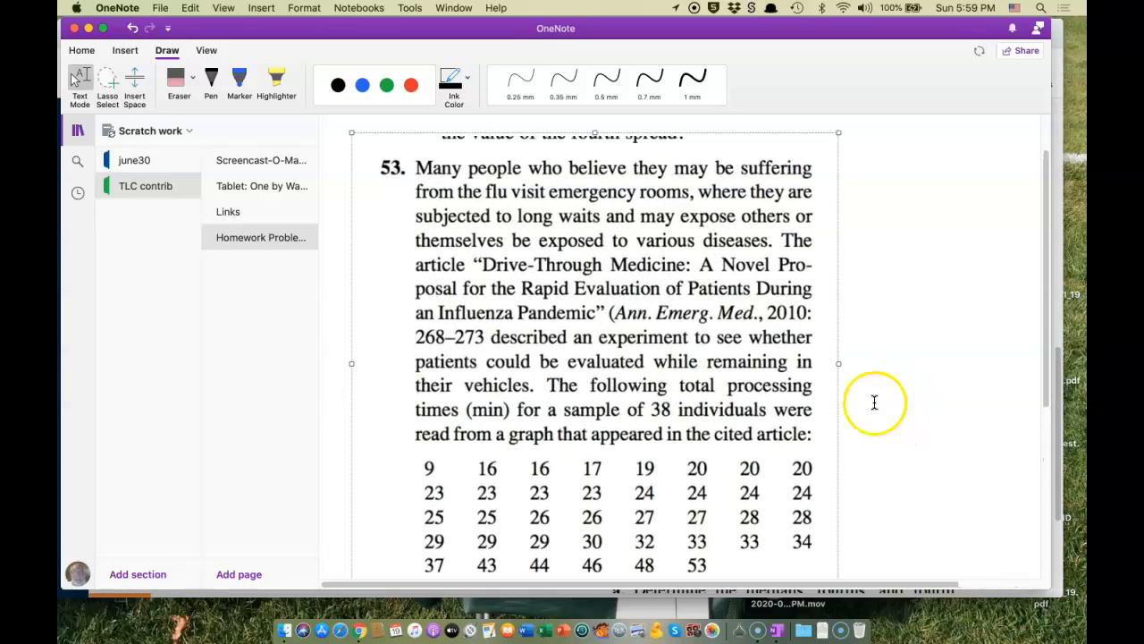
{"action": "scroll", "coordinate": [883, 290], "scroll_direction": "down", "scroll_amount": 1}
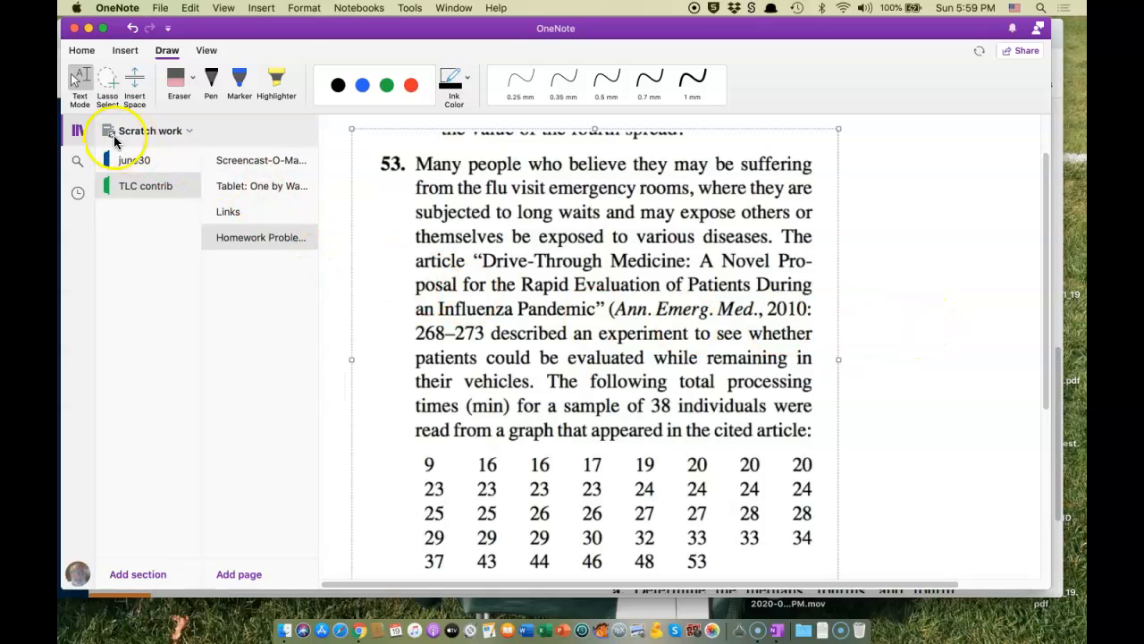
{"action": "left_click", "coordinate": [78, 130]}
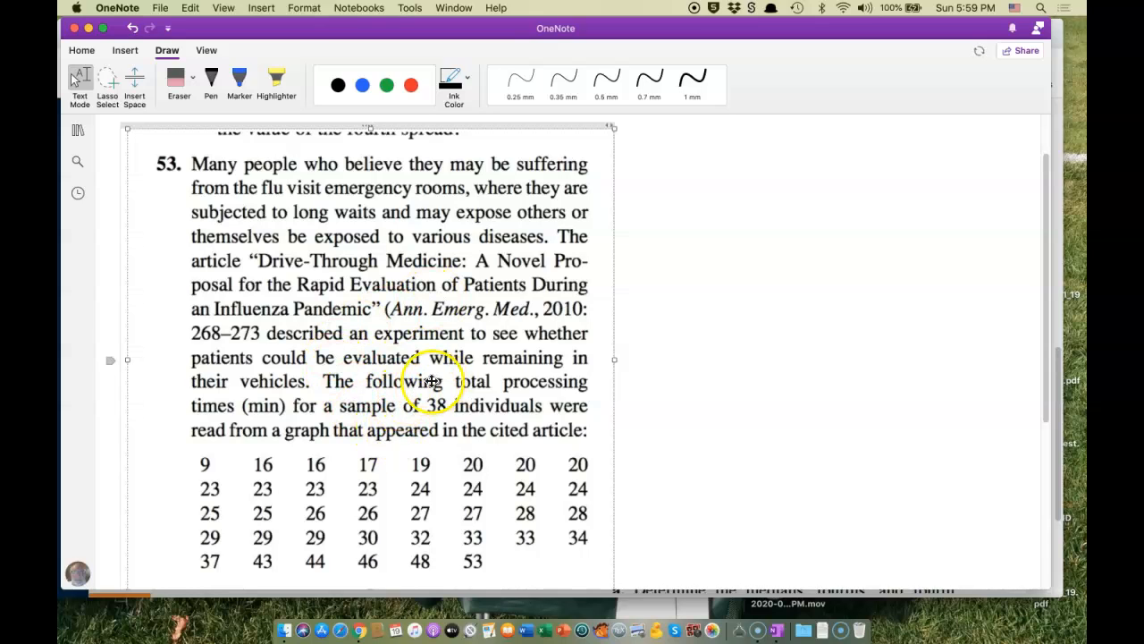
{"action": "scroll", "coordinate": [384, 431], "scroll_direction": "down", "scroll_amount": 1}
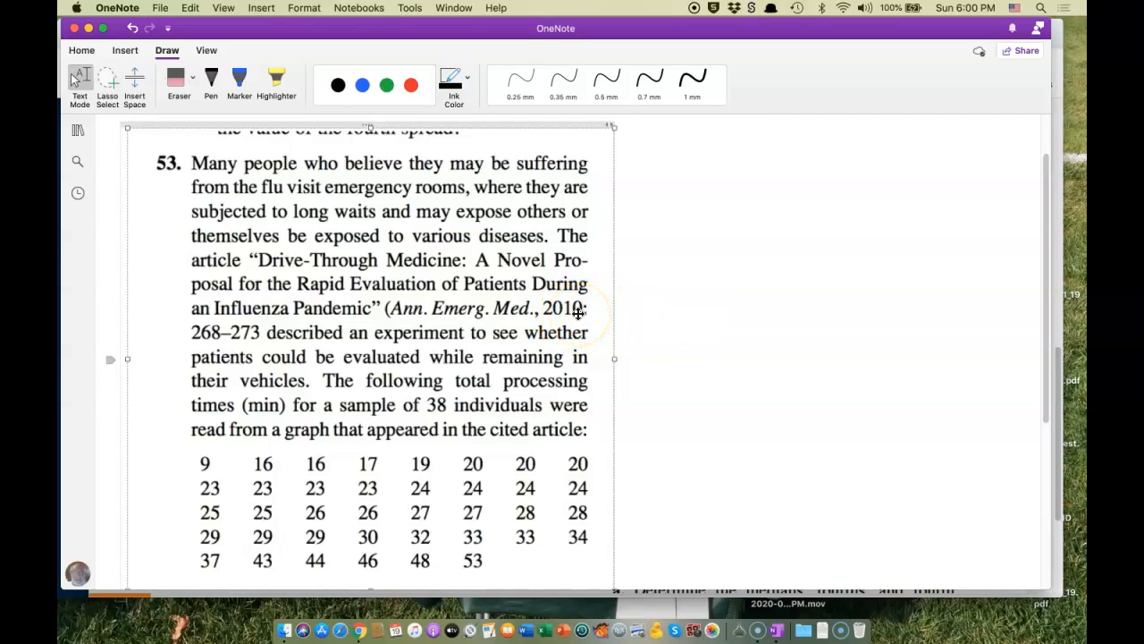
Handwrite "Part 1:" and "Part 2:" in the blank space beside the problem with the black 0.5 mm pen
{"action": "left_click", "coordinate": [211, 82]}
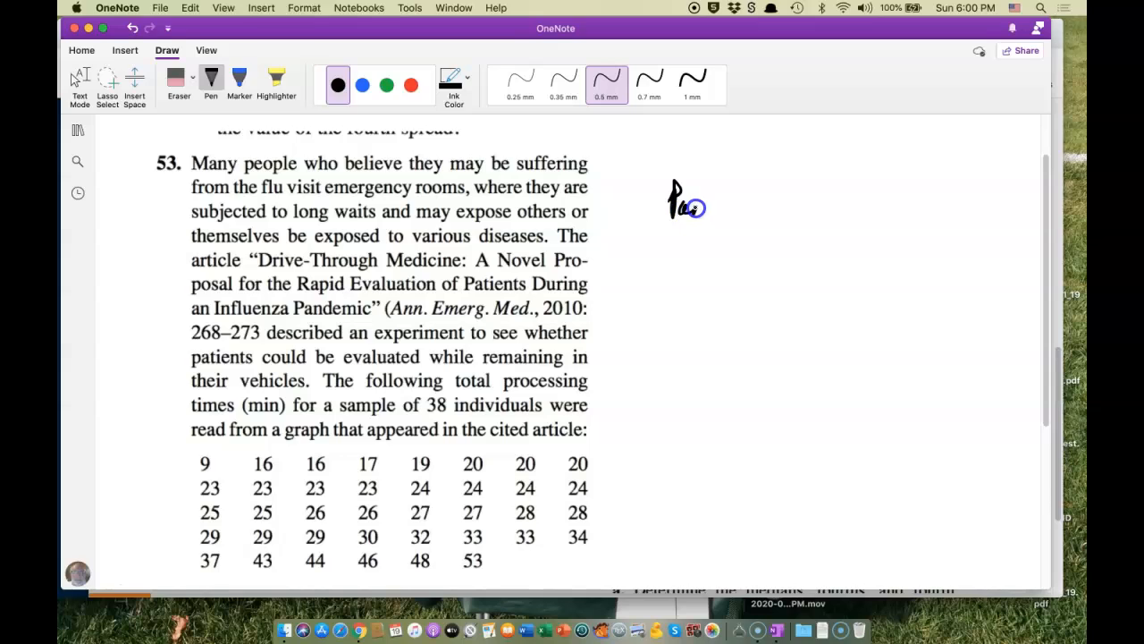
{"action": "left_click", "coordinate": [758, 198]}
{"action": "left_click", "coordinate": [758, 216]}
{"action": "left_click_drag", "start_coordinate": [667, 261], "coordinate": [674, 276]}
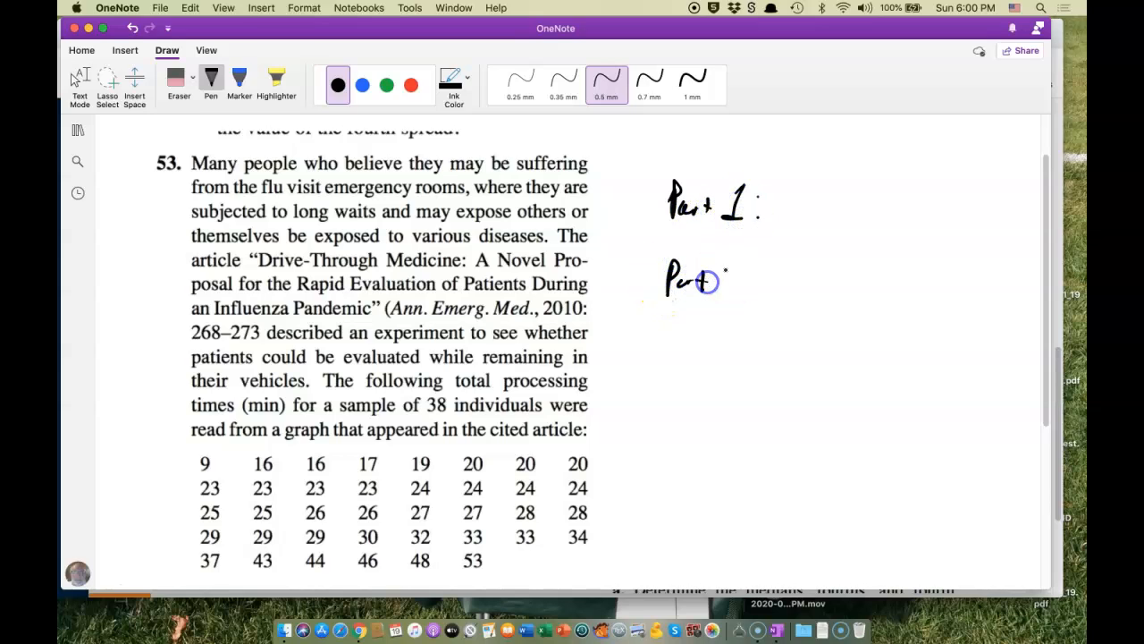
{"action": "left_click", "coordinate": [760, 280]}
{"action": "left_click_drag", "start_coordinate": [688, 280], "coordinate": [695, 278]}
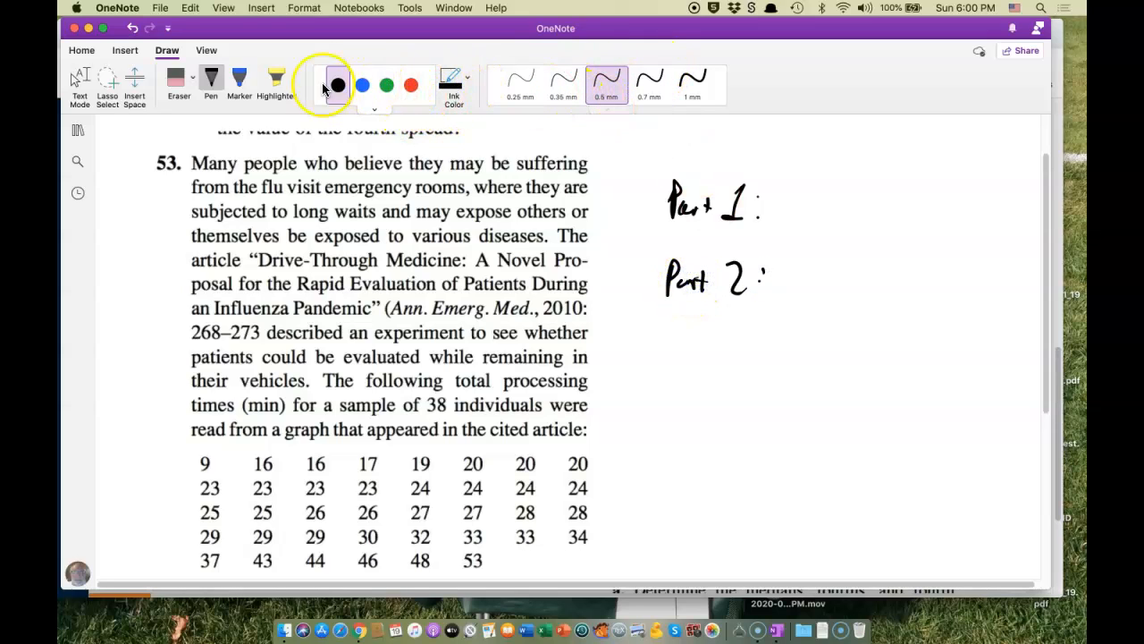
Mark the problem text from "Rapid" up to "A Novel" with the yellow 5 mm highlighter, and return to text mode
{"action": "left_click", "coordinate": [276, 82]}
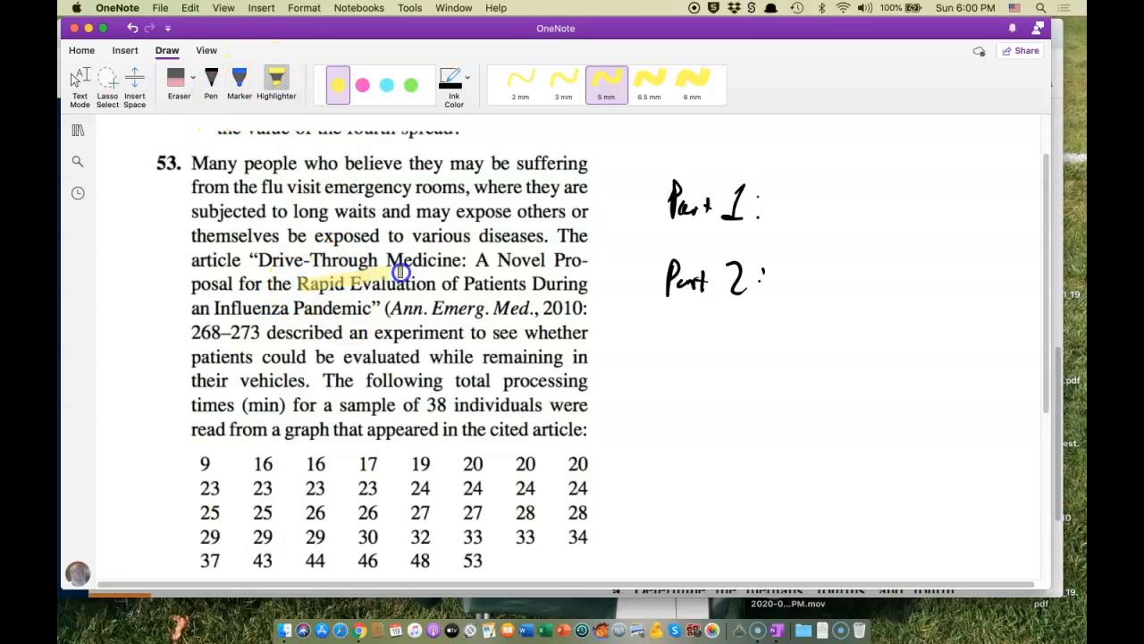
{"action": "left_click_drag", "start_coordinate": [505, 266], "coordinate": [508, 262]}
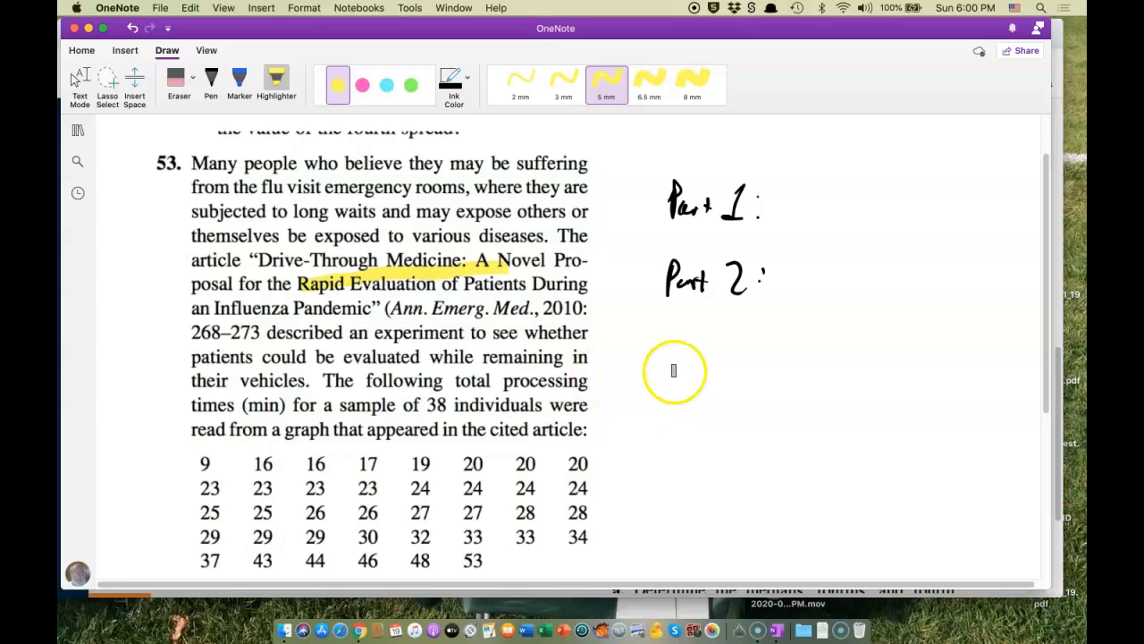
{"action": "left_click", "coordinate": [210, 80]}
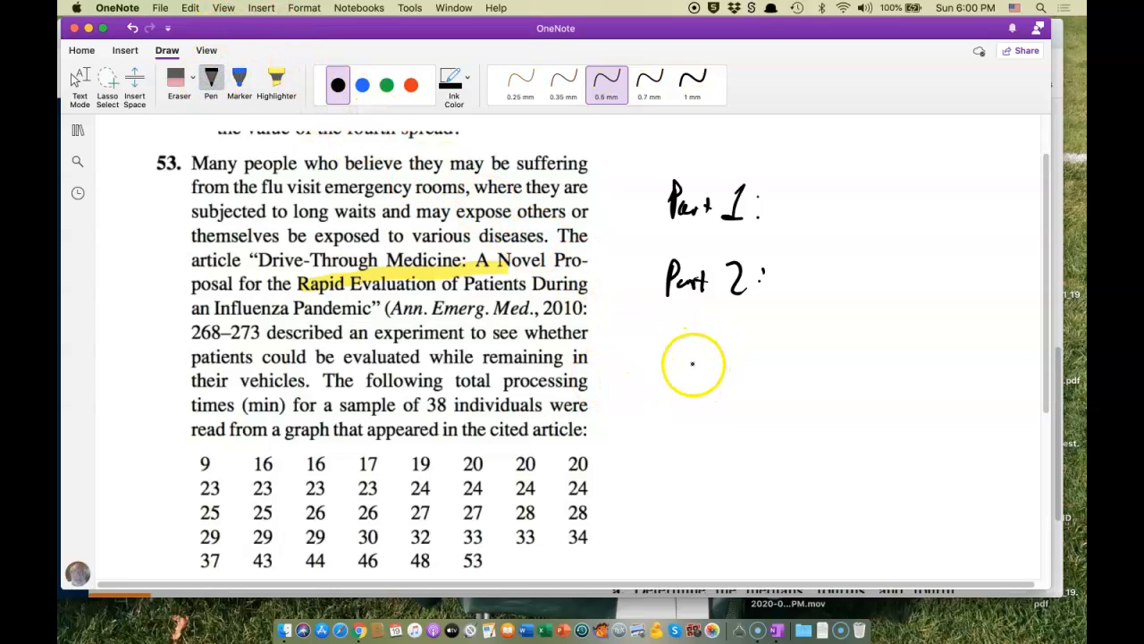
{"action": "key", "text": "Escape"}
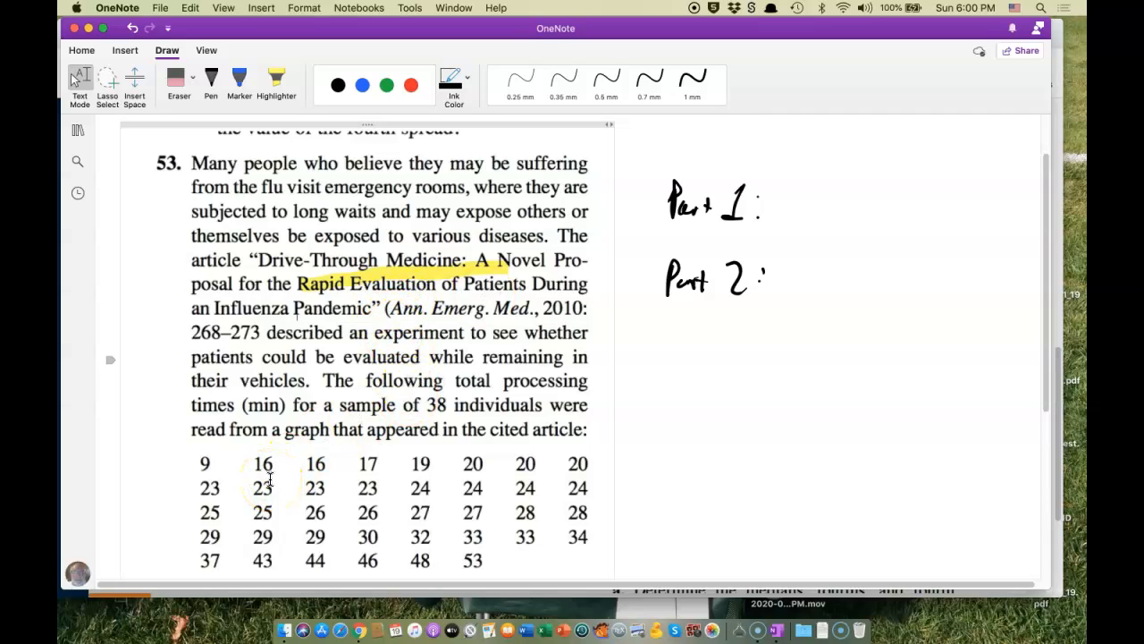
Examine the annotated problem, the empty writing space around it and the available page view options
{"action": "scroll", "coordinate": [308, 411], "scroll_direction": "down", "scroll_amount": 3}
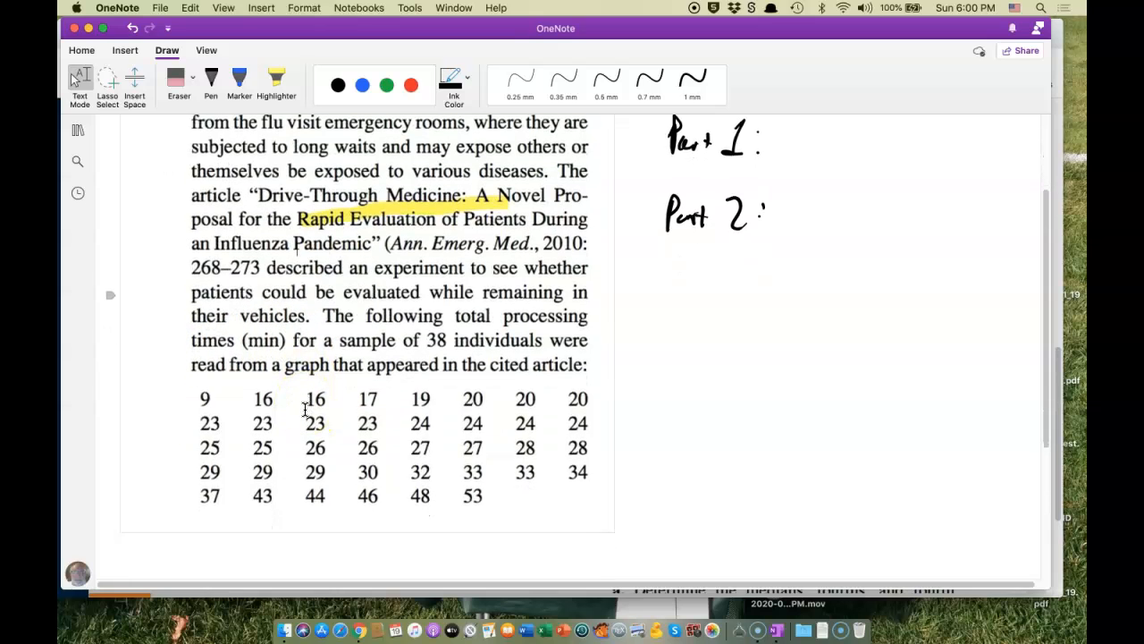
{"action": "scroll", "coordinate": [306, 410], "scroll_direction": "up", "scroll_amount": 1}
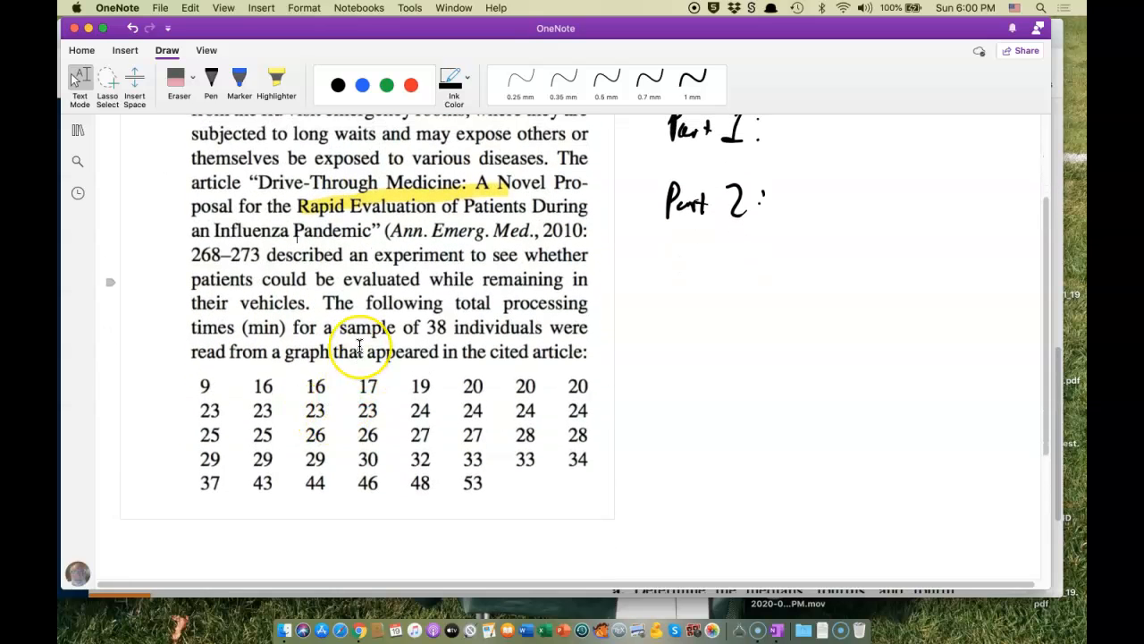
{"action": "scroll", "coordinate": [349, 376], "scroll_direction": "up", "scroll_amount": 3}
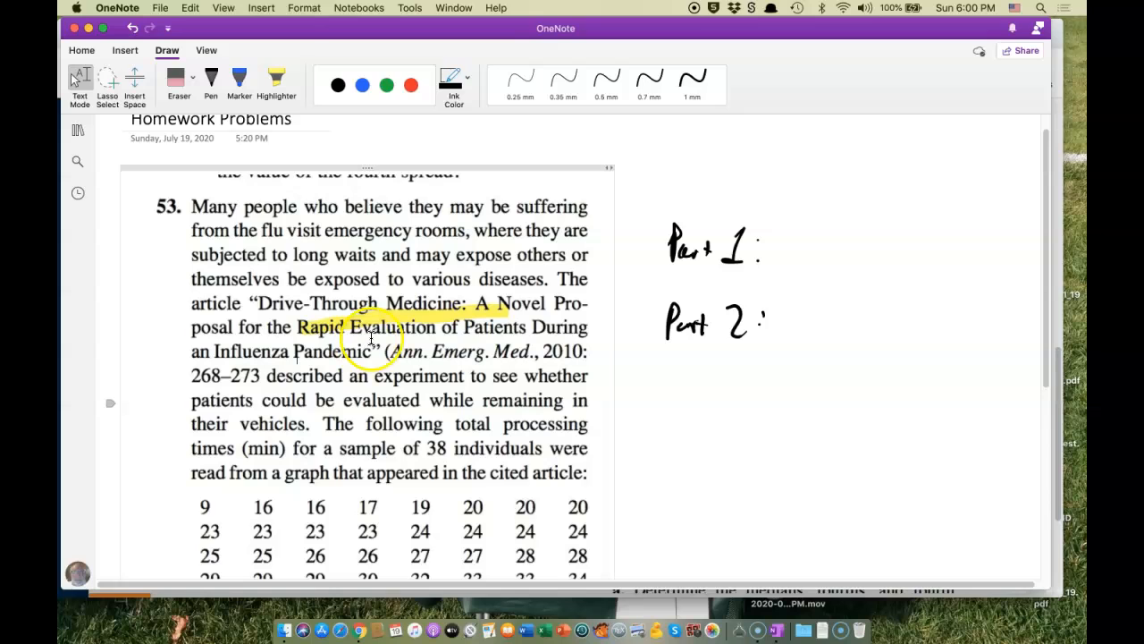
{"action": "scroll", "coordinate": [375, 195], "scroll_direction": "up", "scroll_amount": 1}
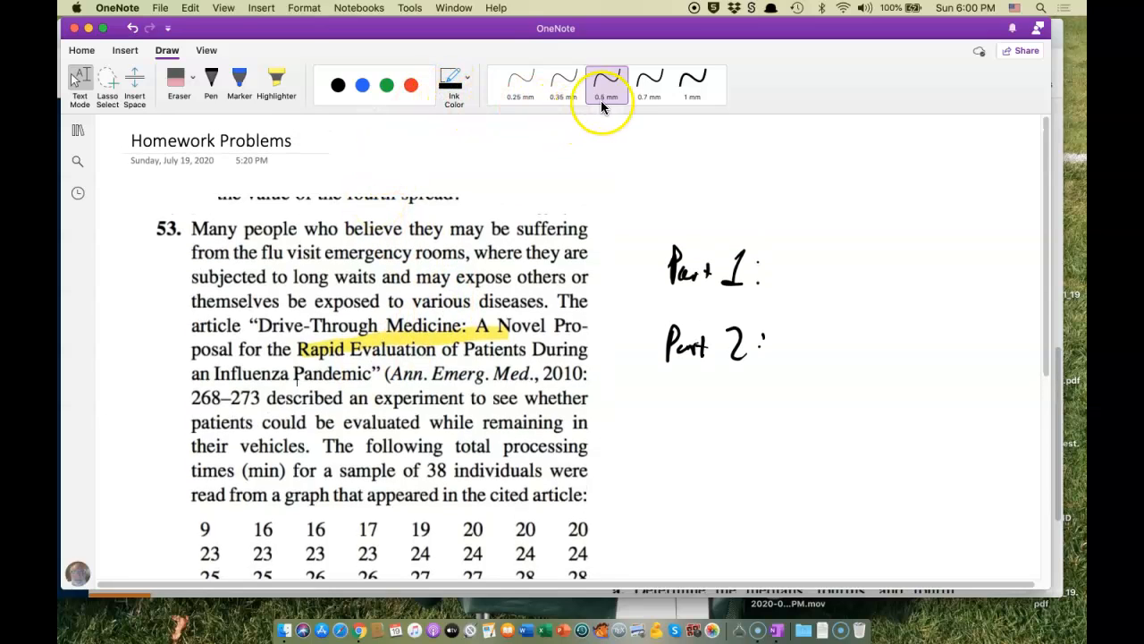
{"action": "left_click", "coordinate": [205, 51]}
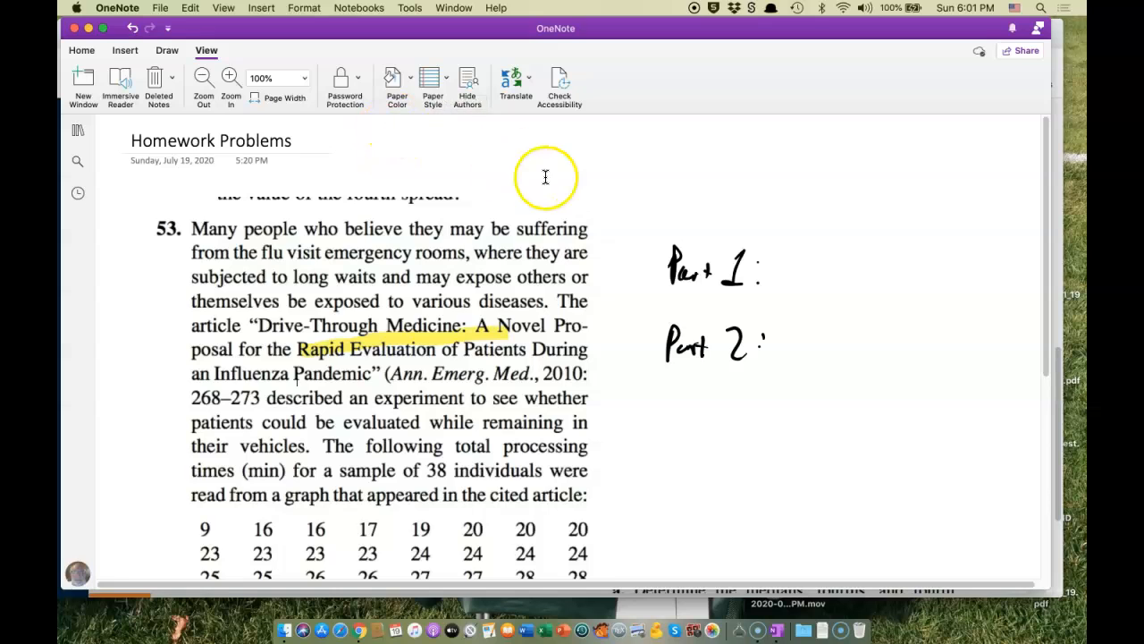
{"action": "scroll", "coordinate": [542, 246], "scroll_direction": "down", "scroll_amount": 3}
{"action": "scroll", "coordinate": [650, 395], "scroll_direction": "down", "scroll_amount": 10}
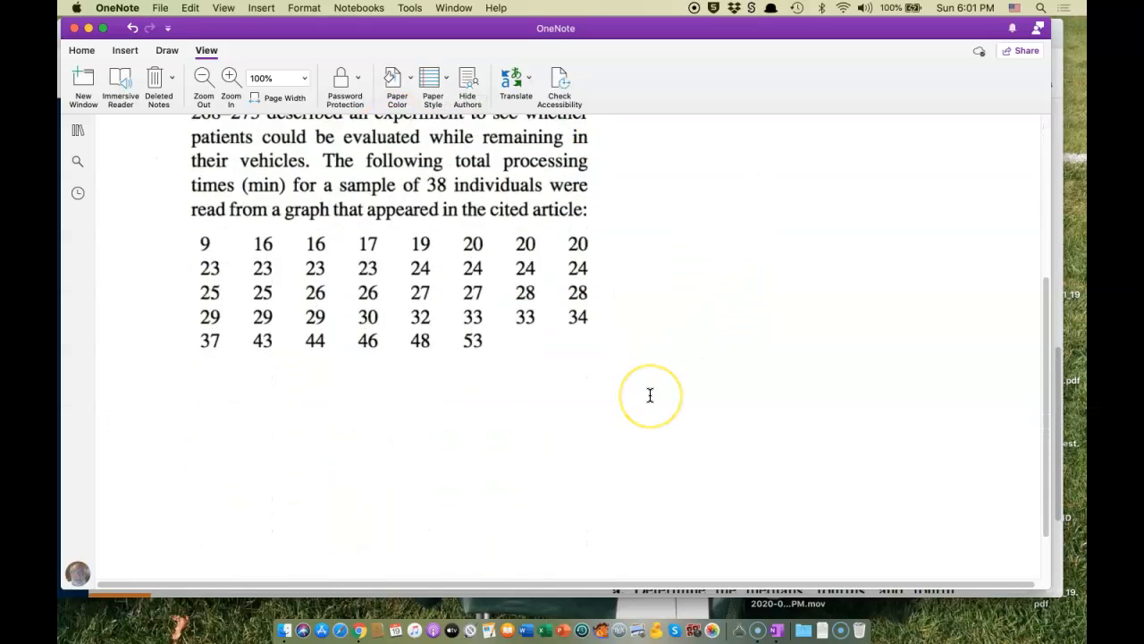
{"action": "scroll", "coordinate": [650, 394], "scroll_direction": "up", "scroll_amount": 9}
{"action": "scroll", "coordinate": [650, 394], "scroll_direction": "up", "scroll_amount": 1}
{"action": "scroll", "coordinate": [649, 385], "scroll_direction": "down", "scroll_amount": 6}
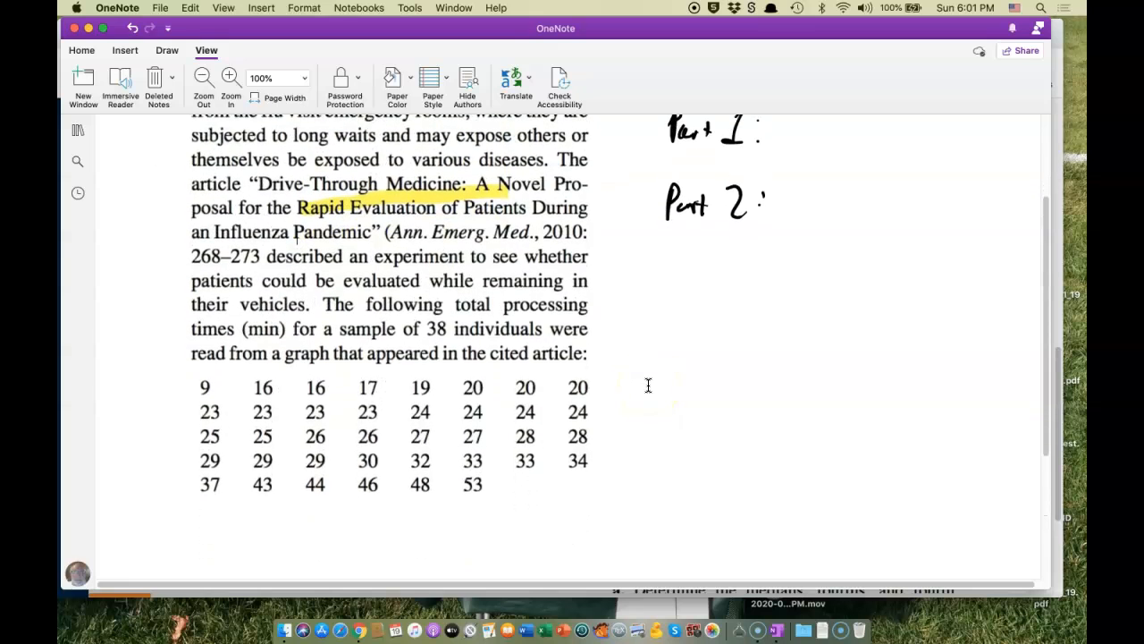
{"action": "scroll", "coordinate": [648, 385], "scroll_direction": "down", "scroll_amount": 4}
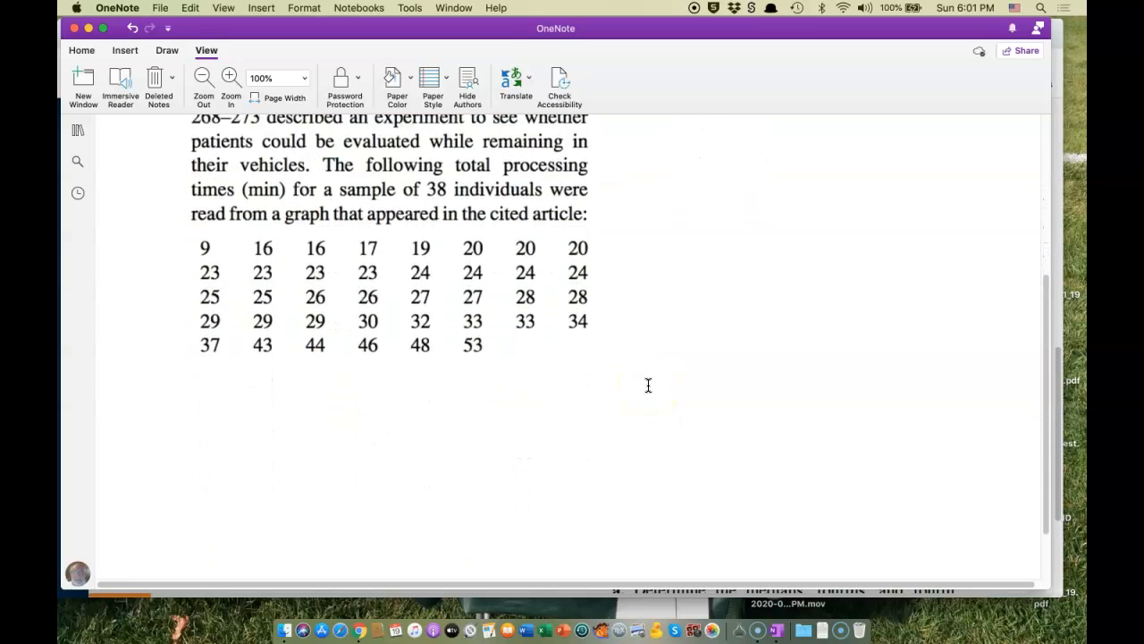
{"action": "scroll", "coordinate": [385, 358], "scroll_direction": "down", "scroll_amount": 1}
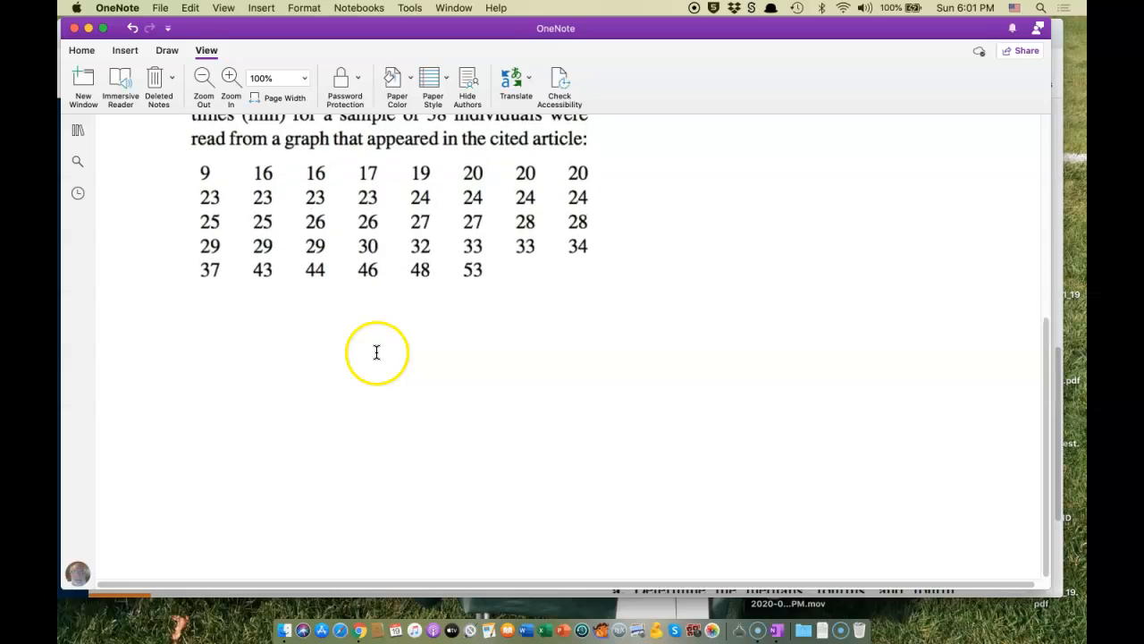
{"action": "scroll", "coordinate": [401, 474], "scroll_direction": "up", "scroll_amount": 12}
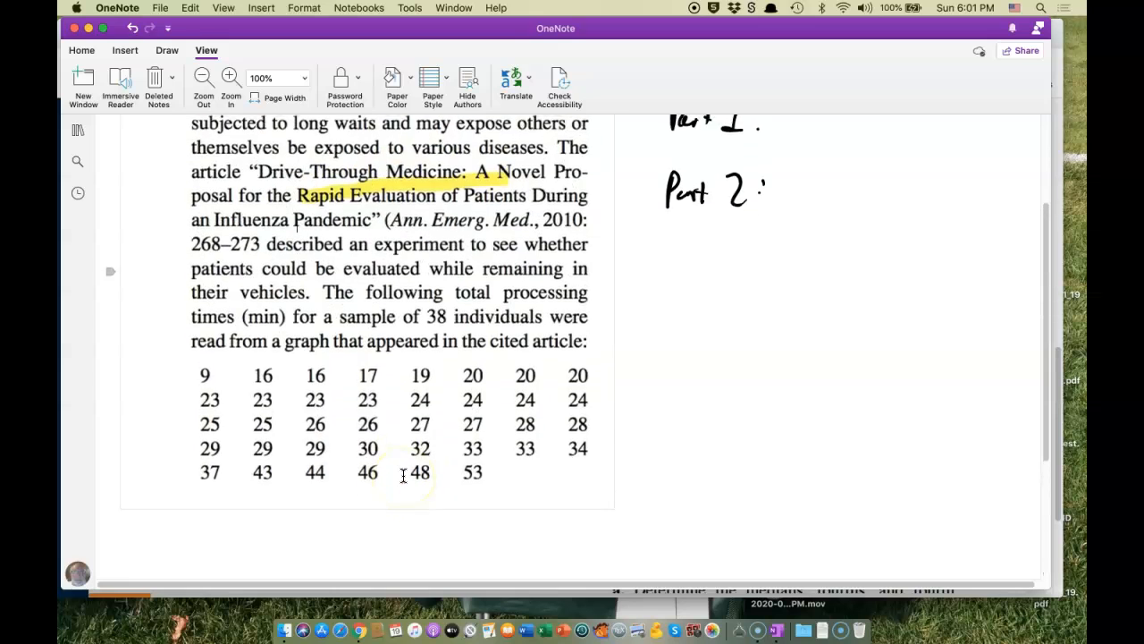